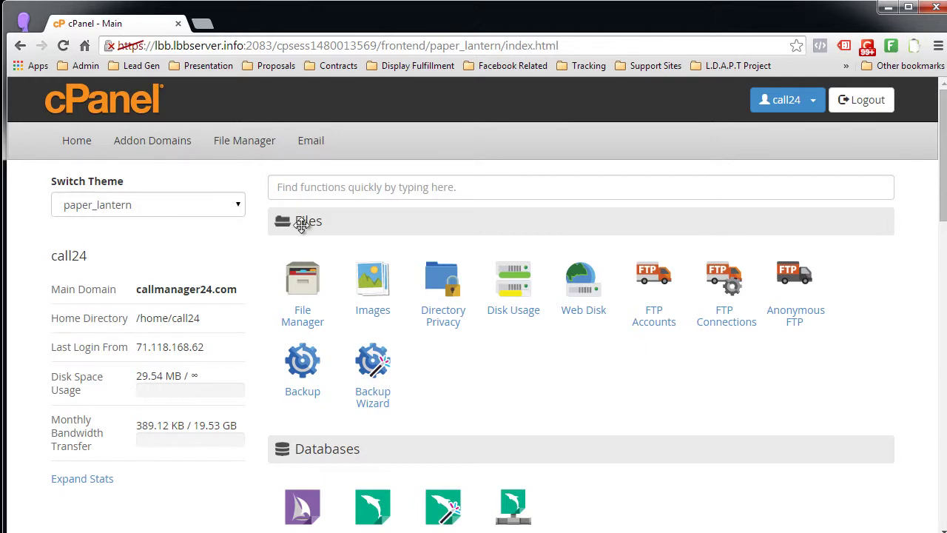
- Open File Manager at the callmanager24.com document root, public_html
click(305, 316)
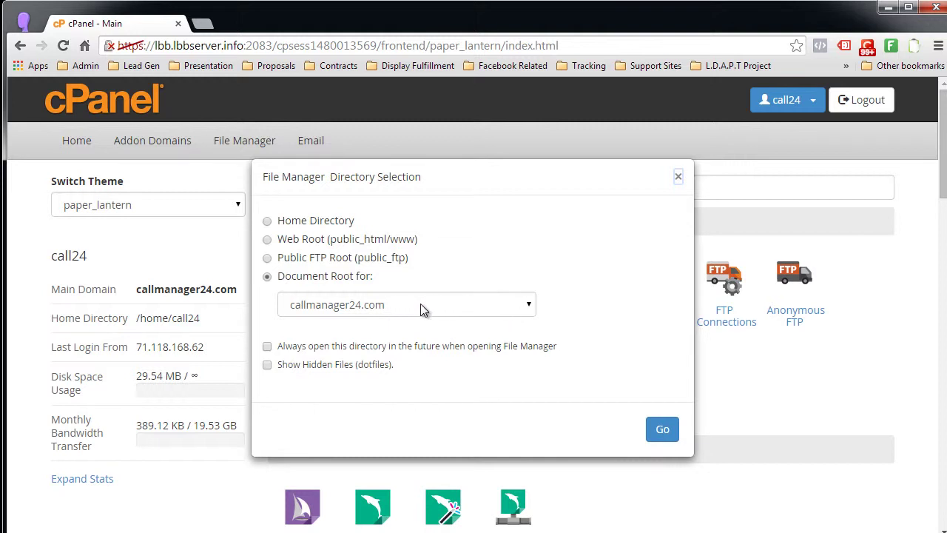
click(662, 432)
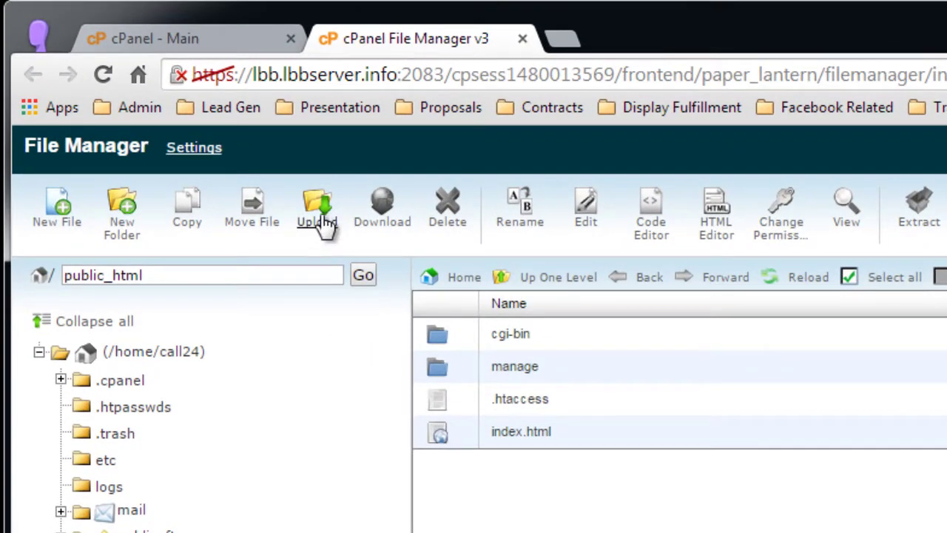
- Upload the mvc.zip archive into public_html and select it in the file list
click(321, 216)
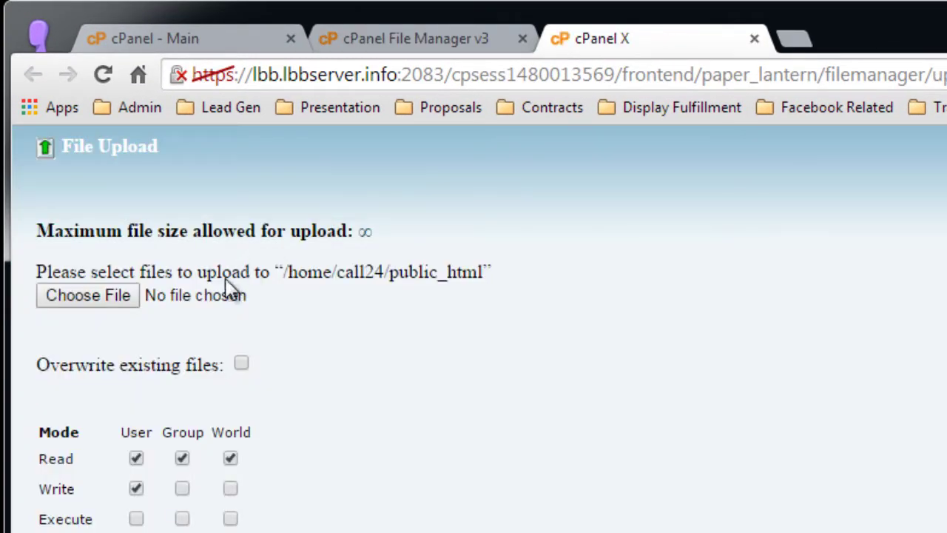
click(102, 299)
click(333, 127)
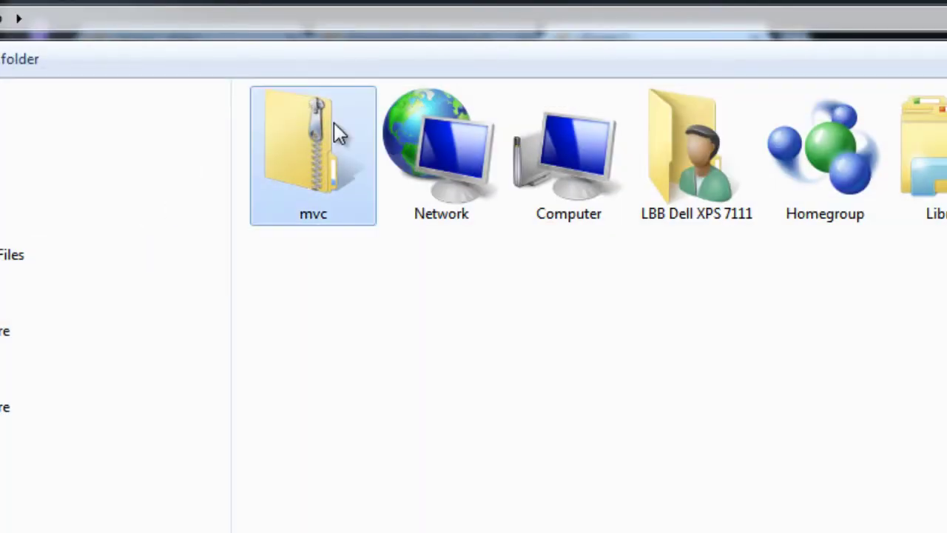
key(Return)
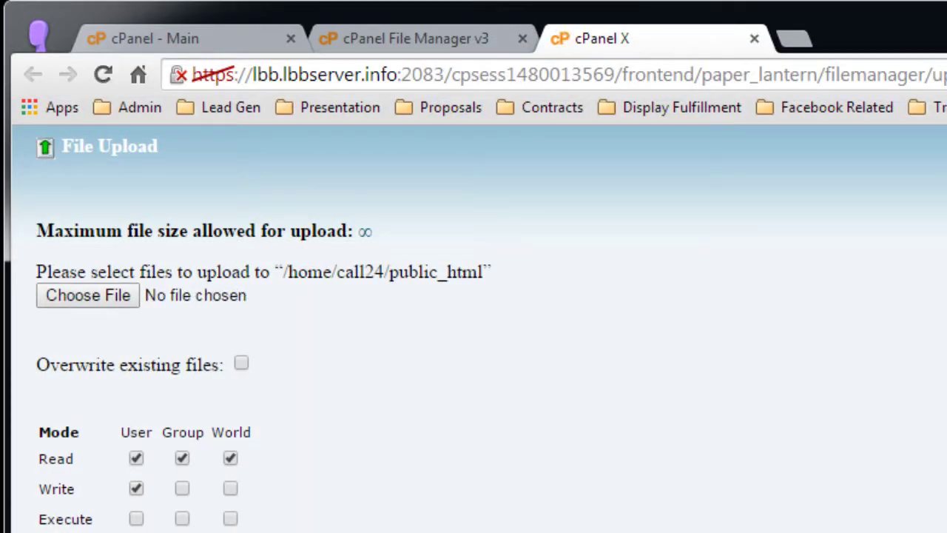
key(ctrl+w)
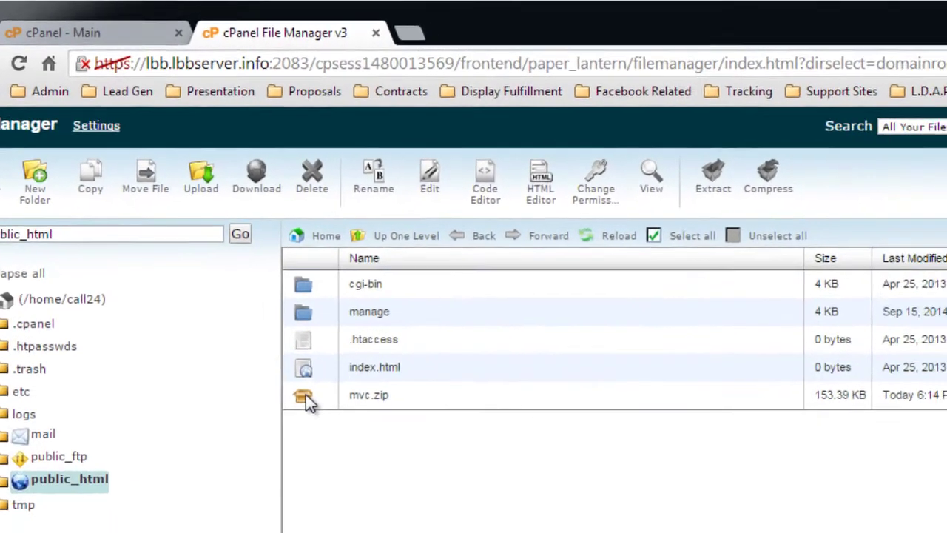
click(444, 462)
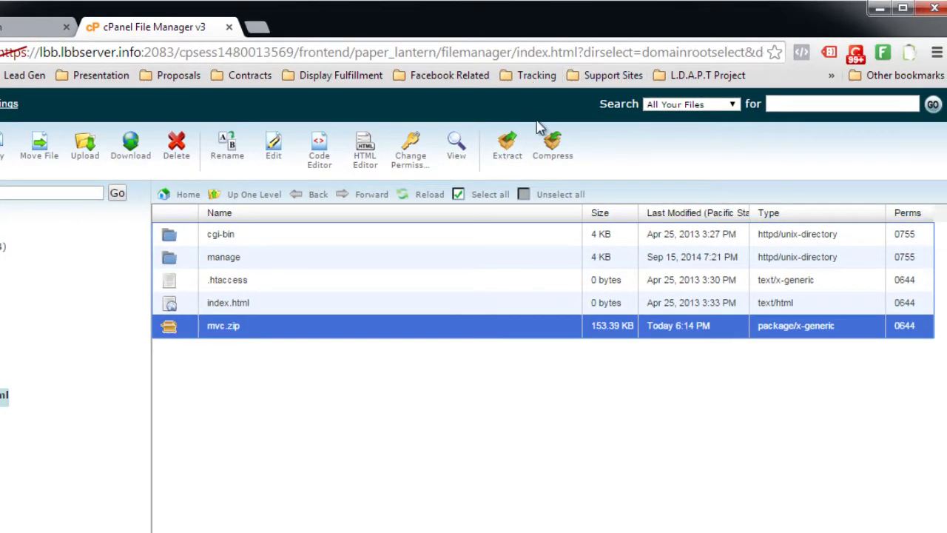
- Extract mvc.zip into public_html to create the mvc folder
click(510, 150)
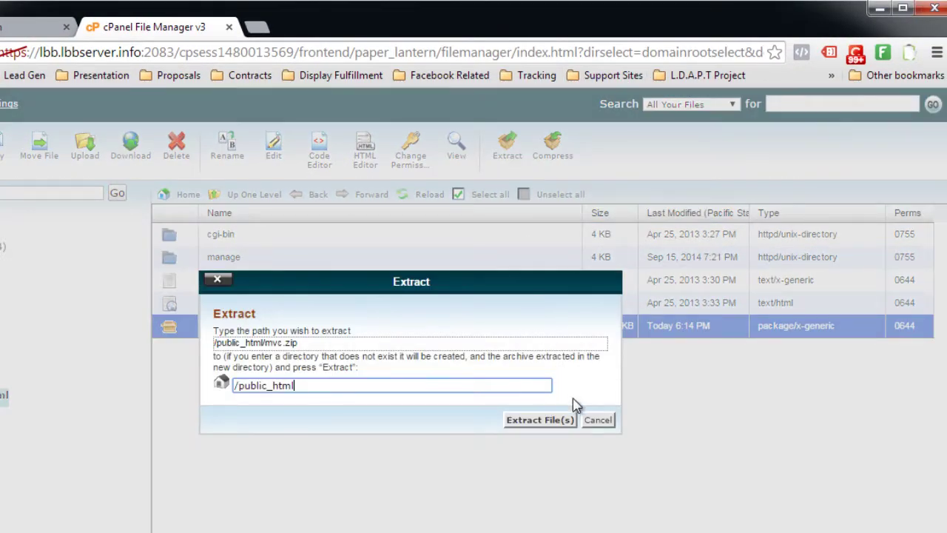
click(553, 420)
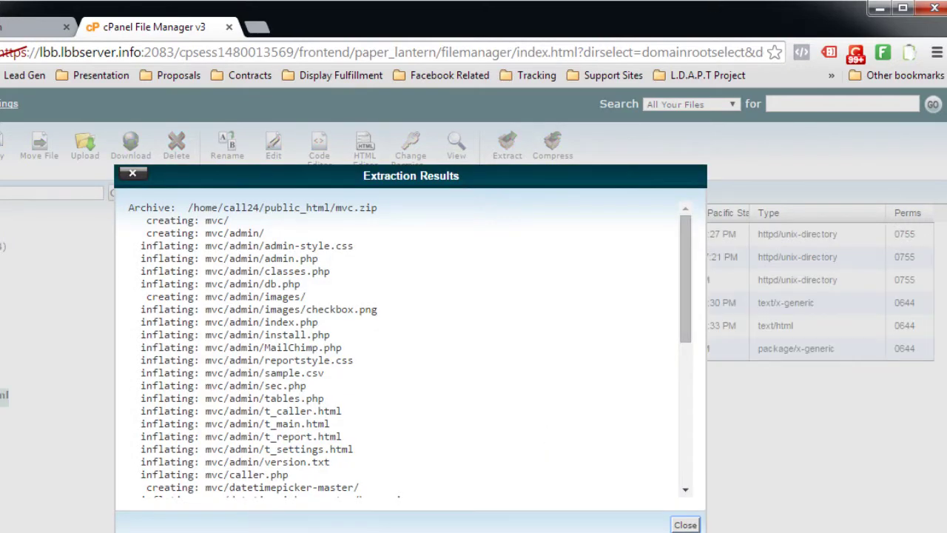
click(683, 524)
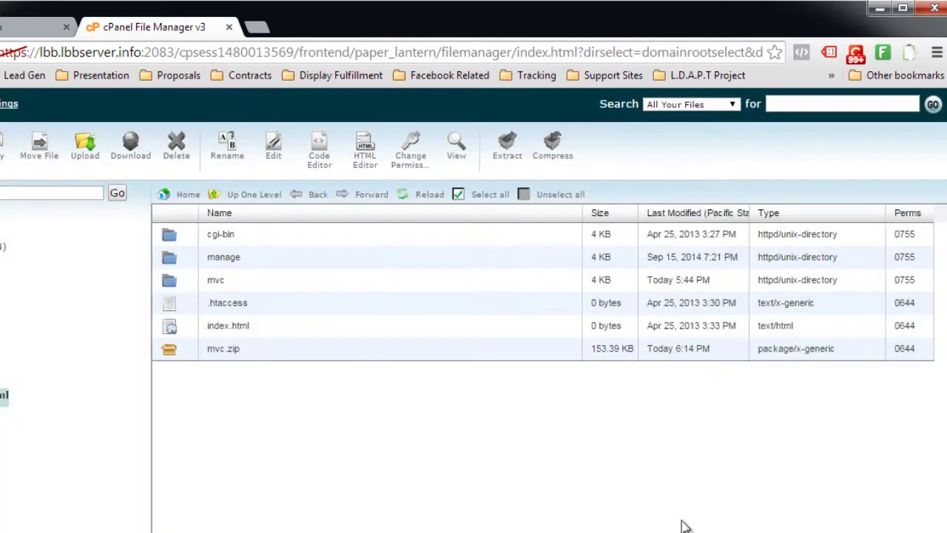
- Delete the mvc.zip archive from public_html
click(169, 352)
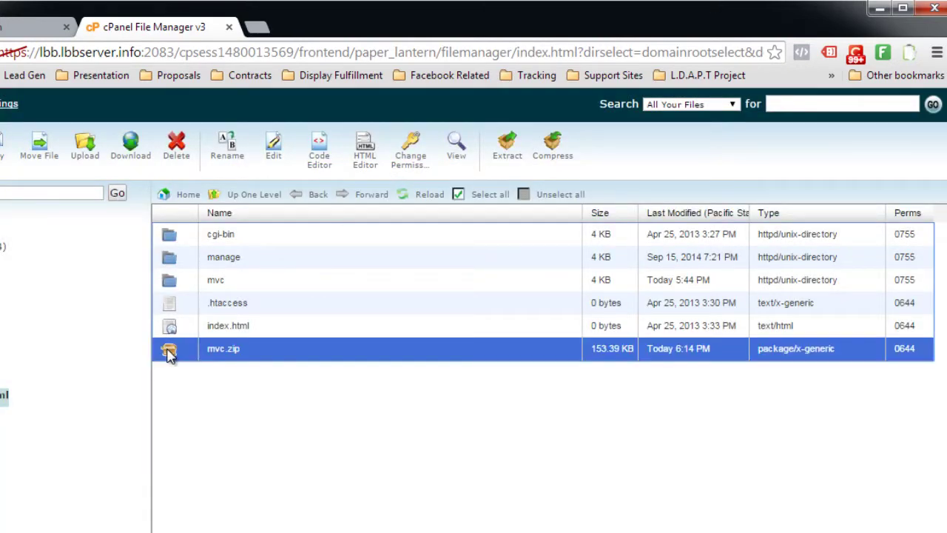
click(176, 156)
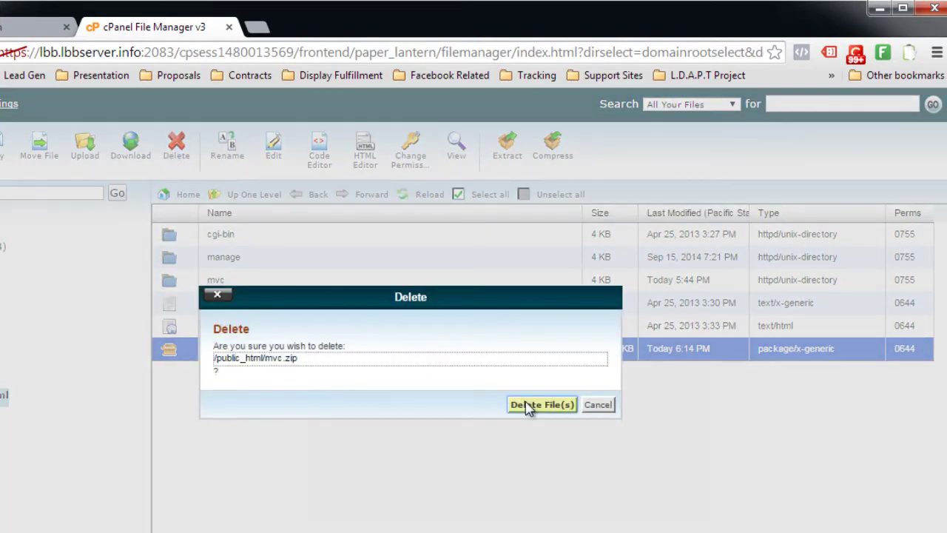
click(528, 404)
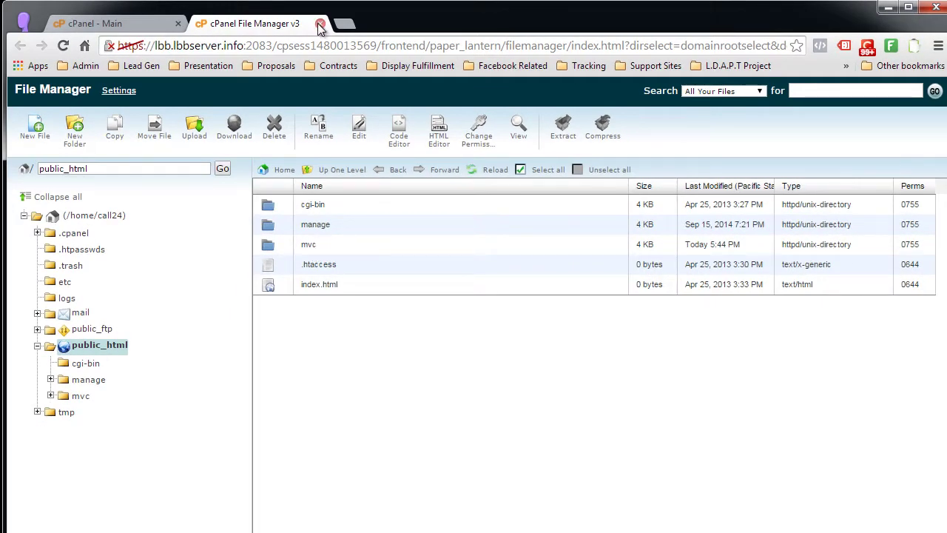
- Create the database call24_mvc in the MySQL Database Wizard by entering mvc
click(319, 26)
scroll(400, 203, down, 1)
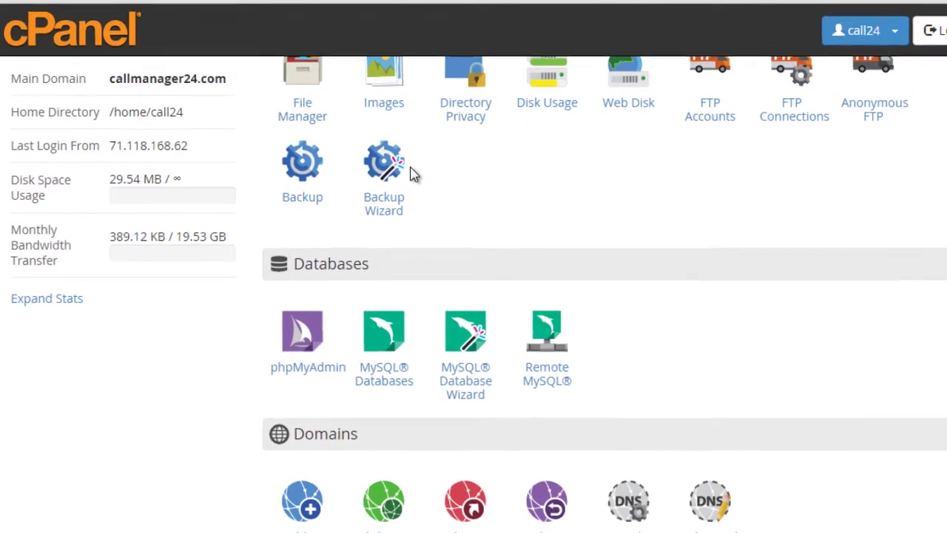
scroll(413, 173, down, 1)
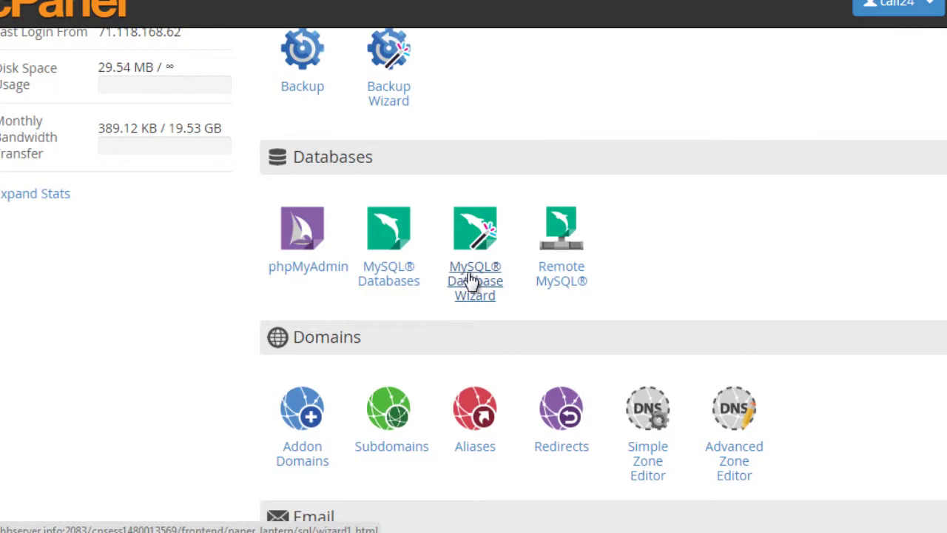
click(471, 281)
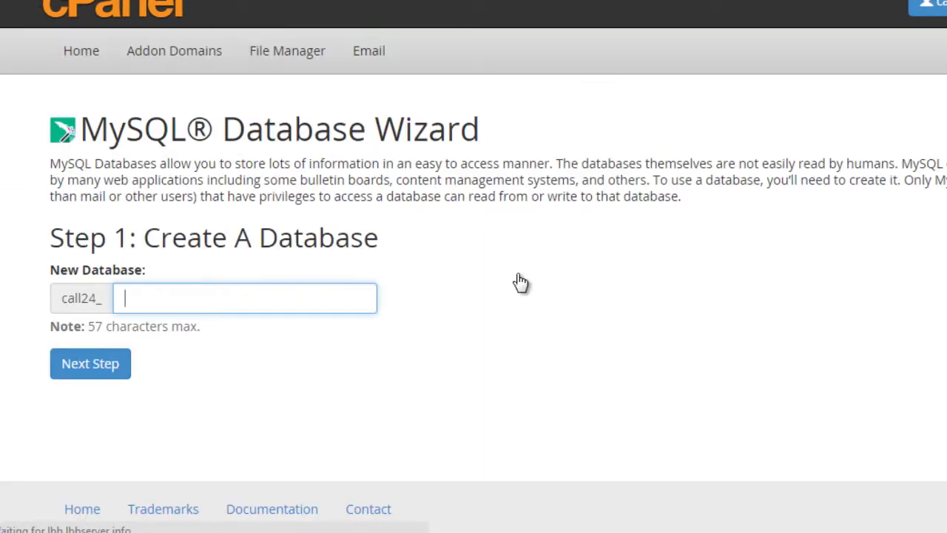
click(159, 296)
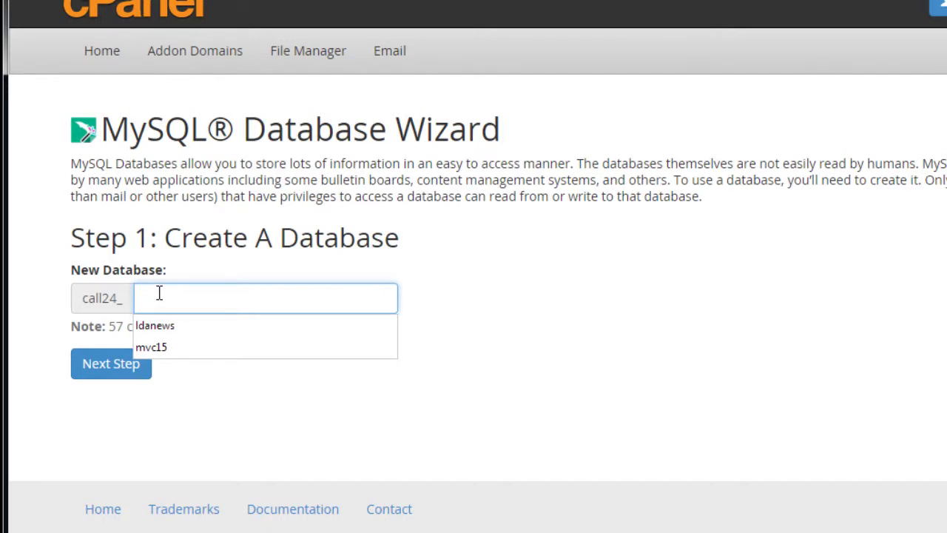
text(mvc)
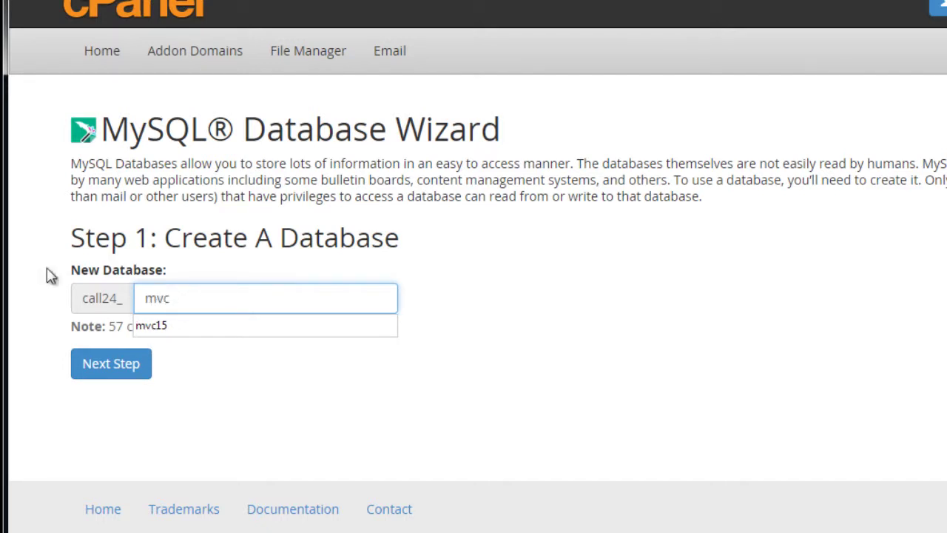
click(111, 374)
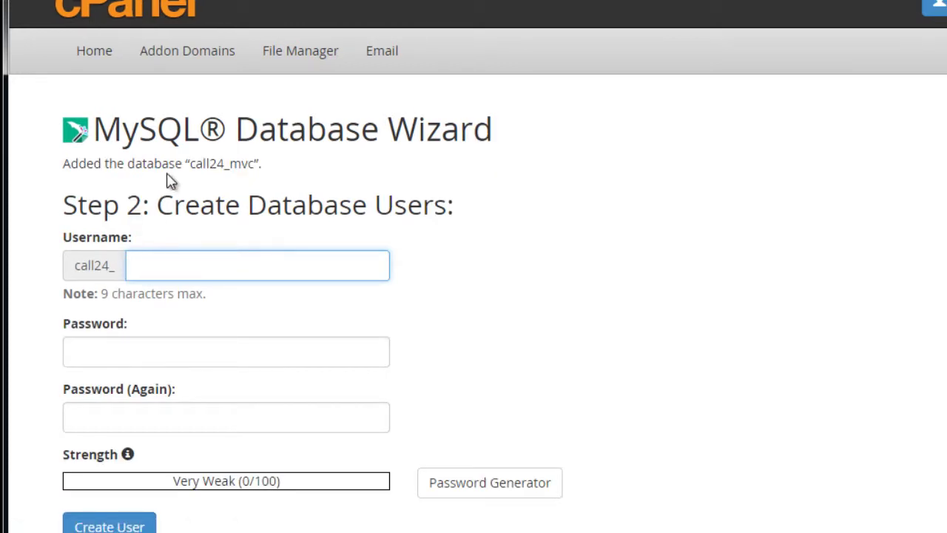
- Copy the name call24_mvc and enter mvc as the new database username
drag(190, 163, 256, 157)
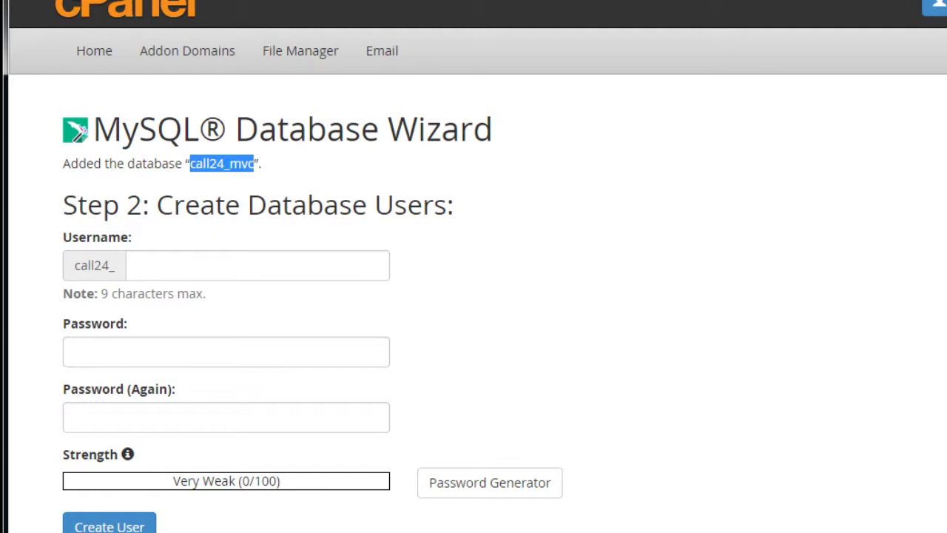
key(alt+Tab)
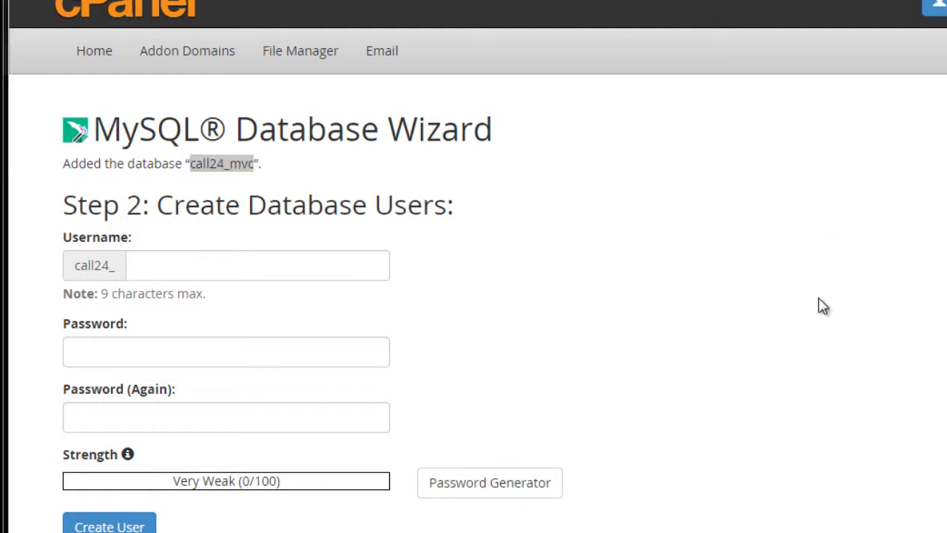
click(158, 259)
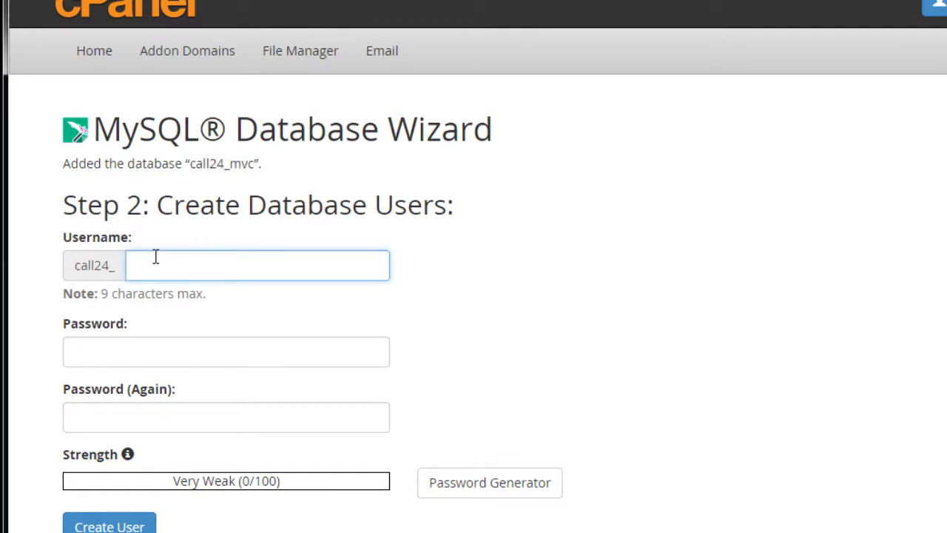
text(mvc)
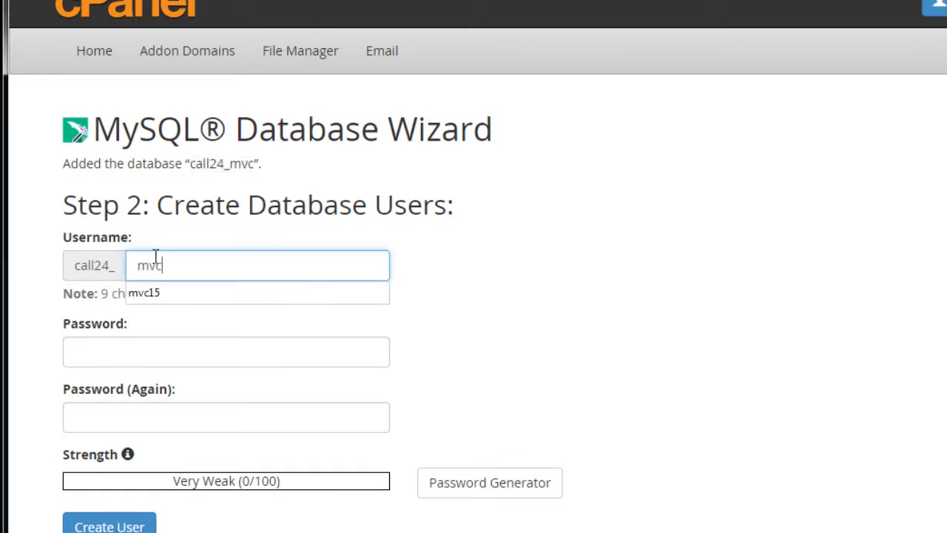
click(536, 300)
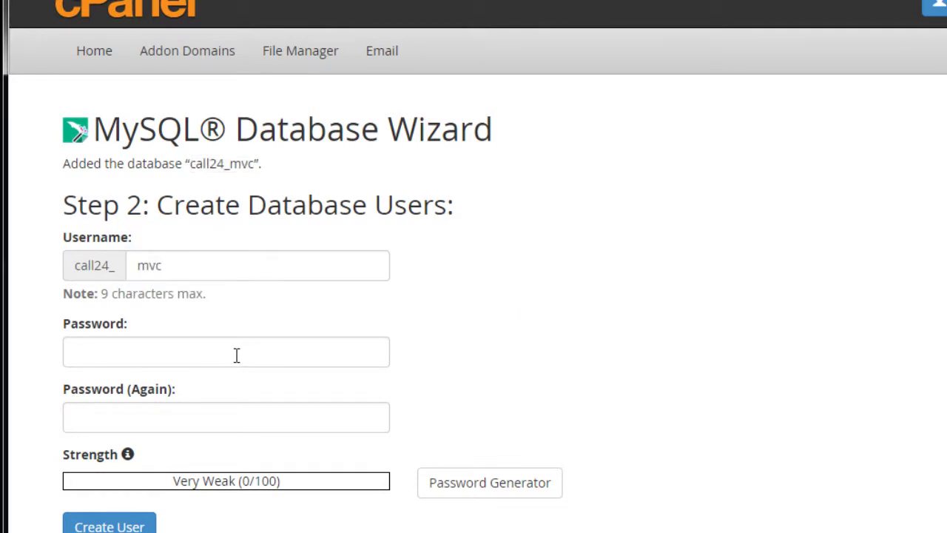
scroll(202, 361, down, 2)
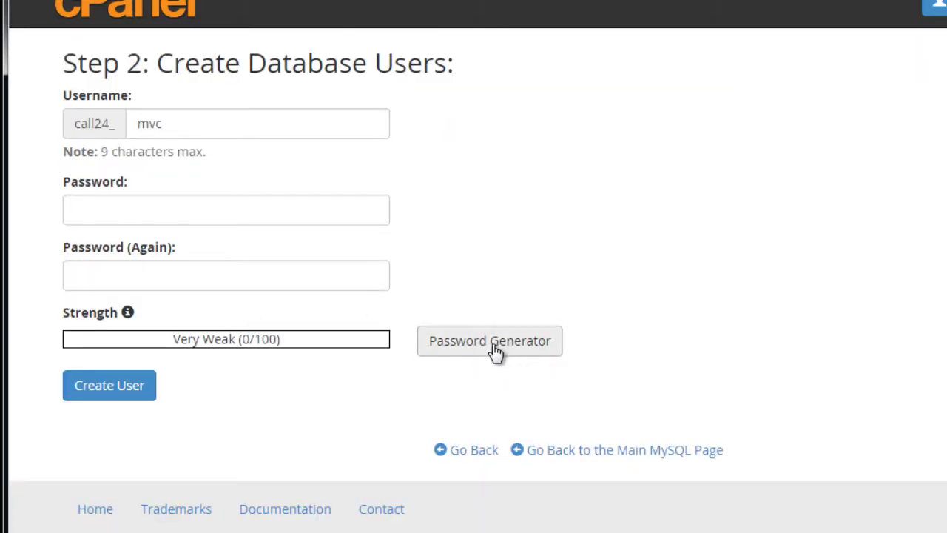
- Generate a 15-character letters-and-numbers password in the Password Generator
click(496, 350)
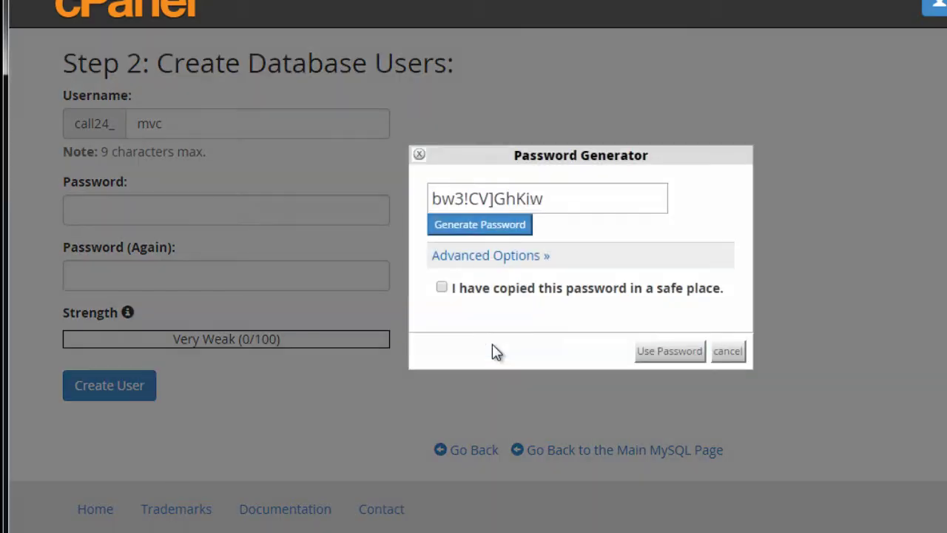
click(466, 259)
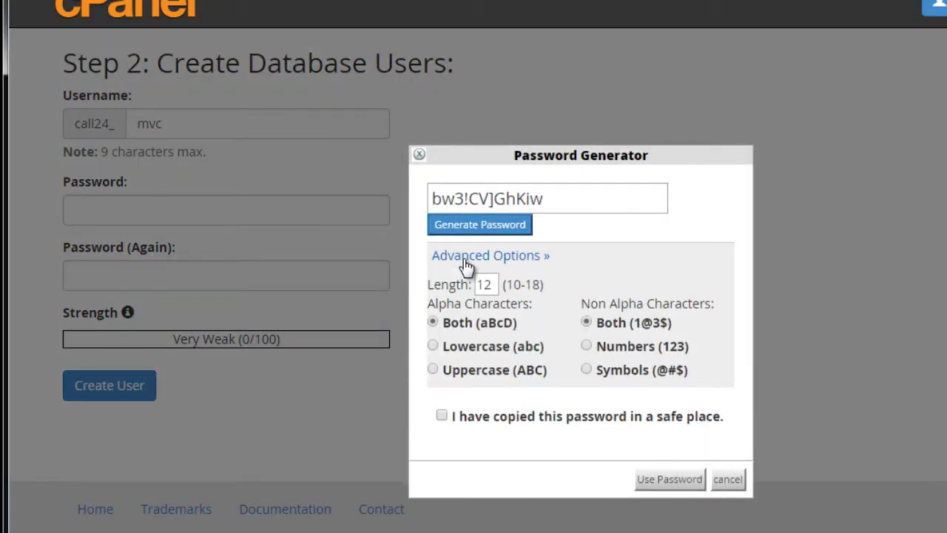
click(587, 346)
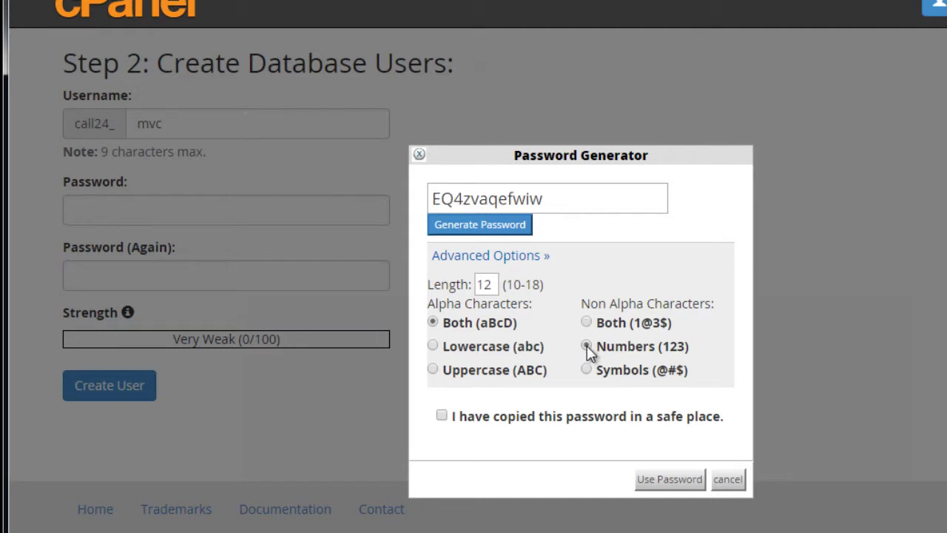
double_click(486, 284)
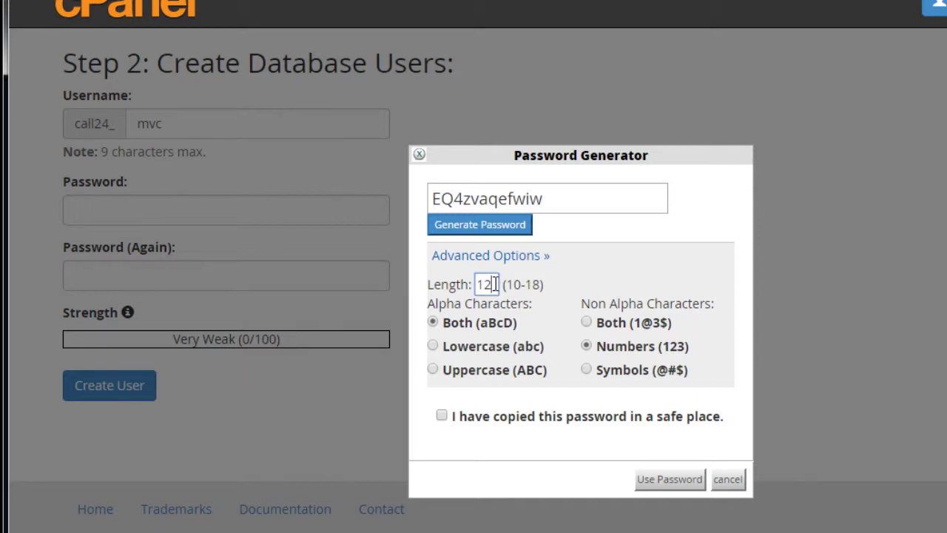
text(15)
click(459, 226)
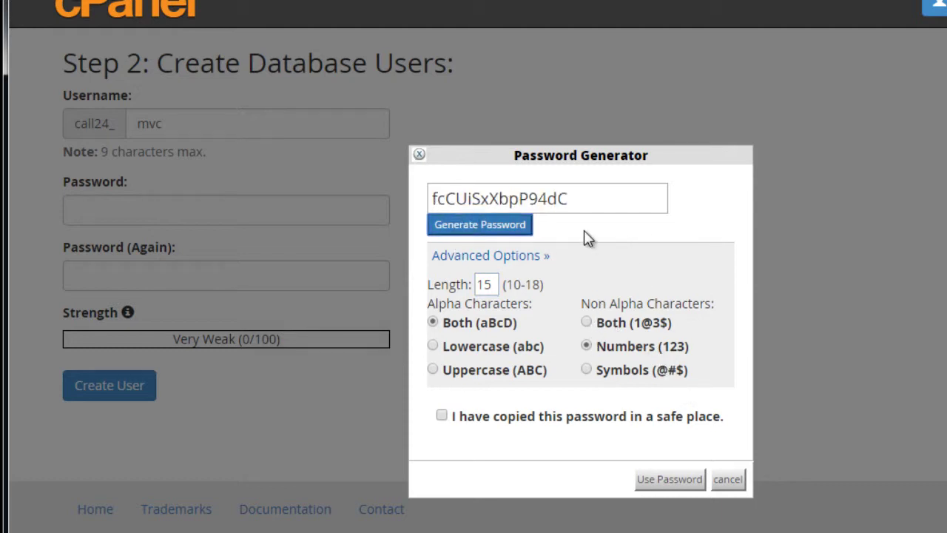
- Copy the generated password, confirm it is saved, and apply it to both password fields
click(590, 203)
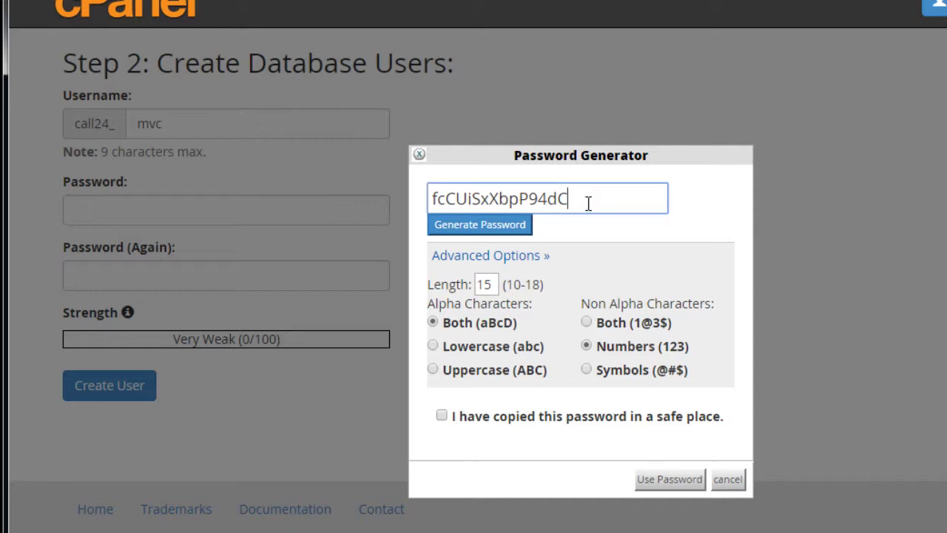
drag(588, 202, 365, 196)
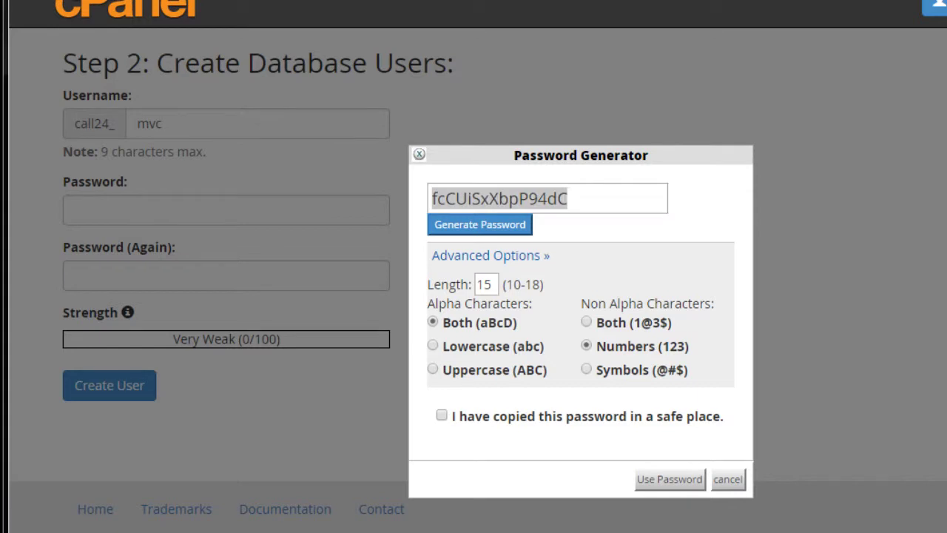
click(442, 416)
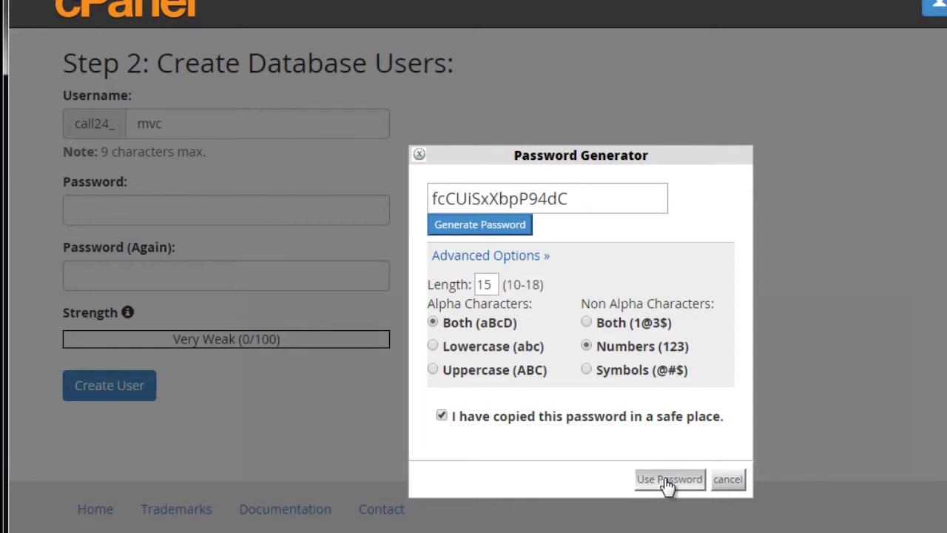
click(668, 481)
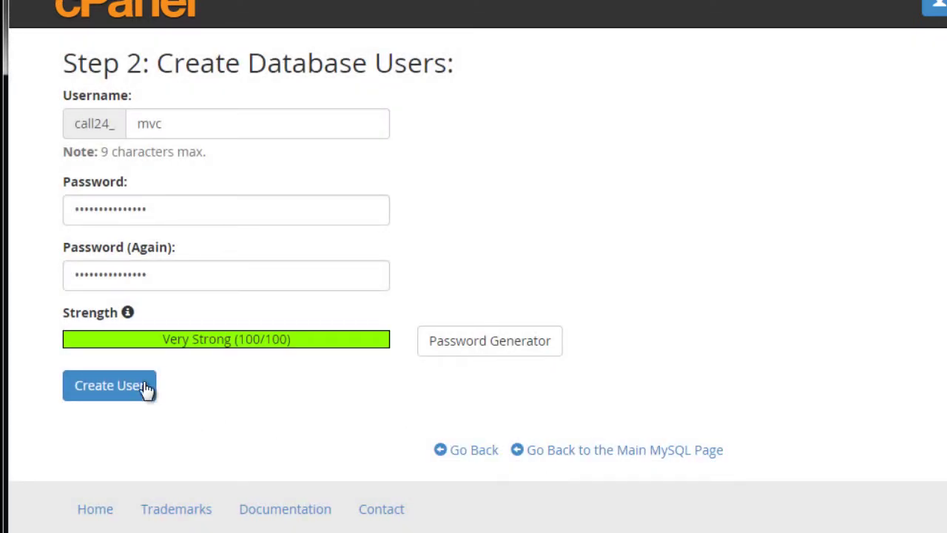
- Create user call24_mvc and add it to database call24_mvc with ALL PRIVILEGES
click(100, 391)
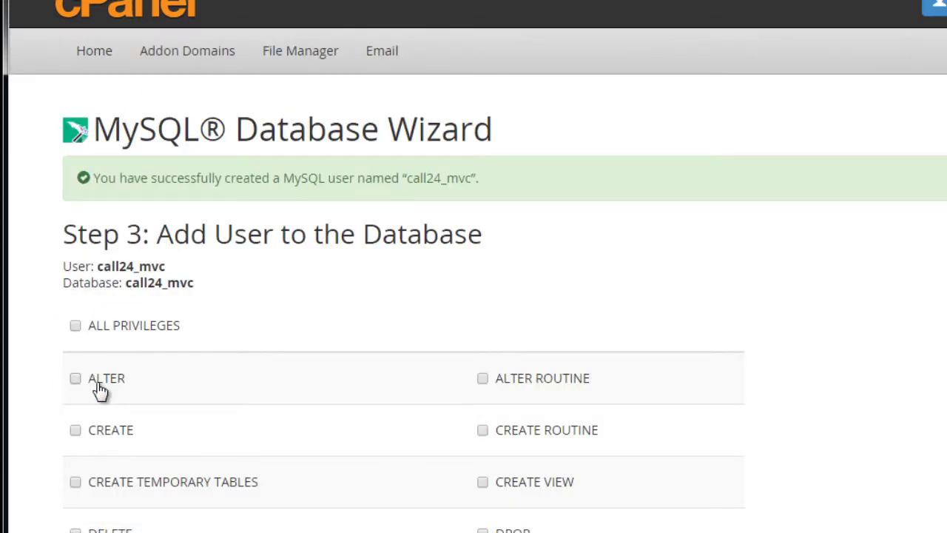
scroll(93, 340, down, 3)
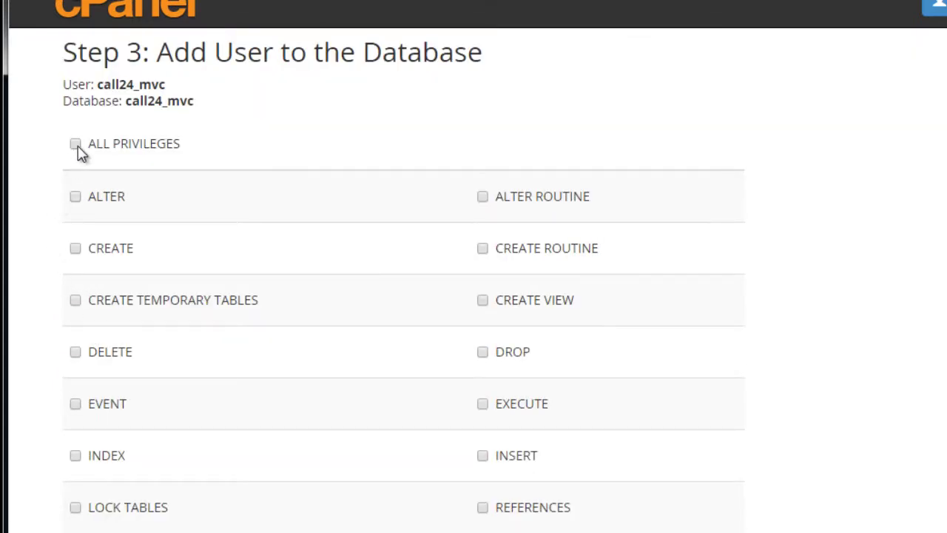
click(77, 144)
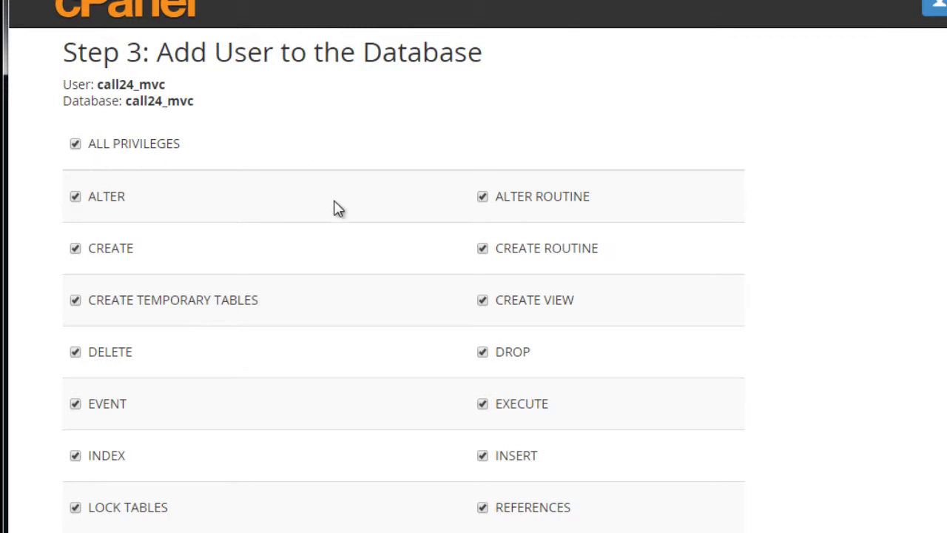
scroll(334, 208, down, 4)
click(102, 412)
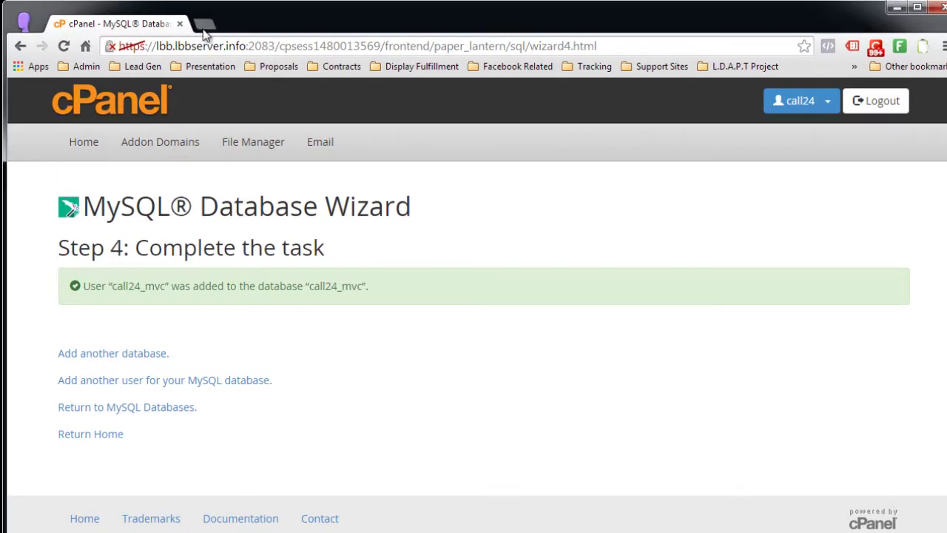
- Load the myVirtualCaller installer's Installation Settings form in a new browser tab
click(204, 25)
text(http://callmanager24.com/mvc/admin/install.php)
key(Return)
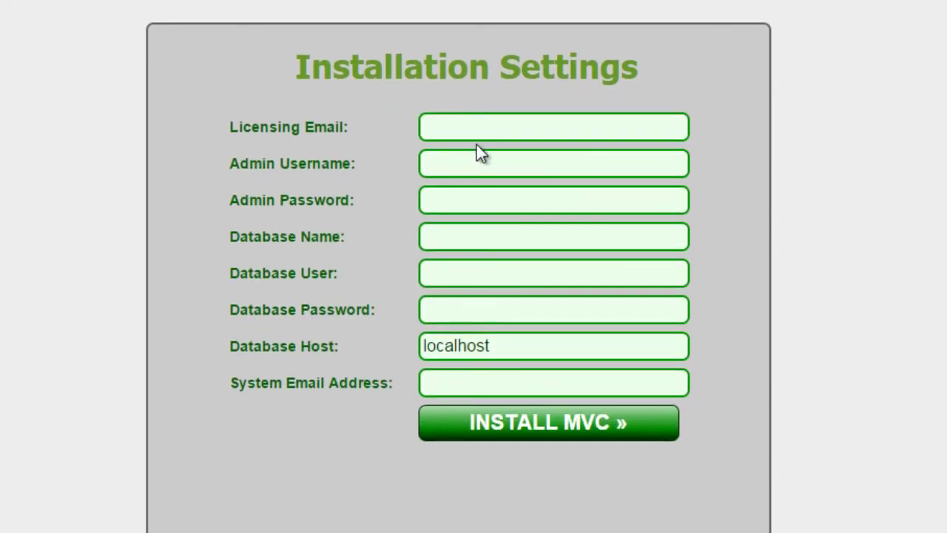
click(450, 126)
- Enter the licensing email, admin username 'admin' and an admin password
click(469, 126)
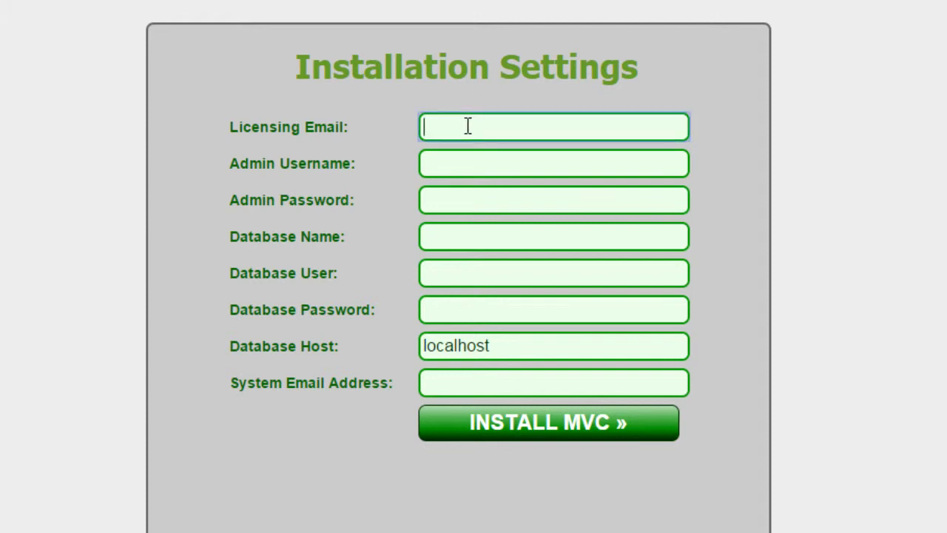
key(ctrl+v)
click(461, 163)
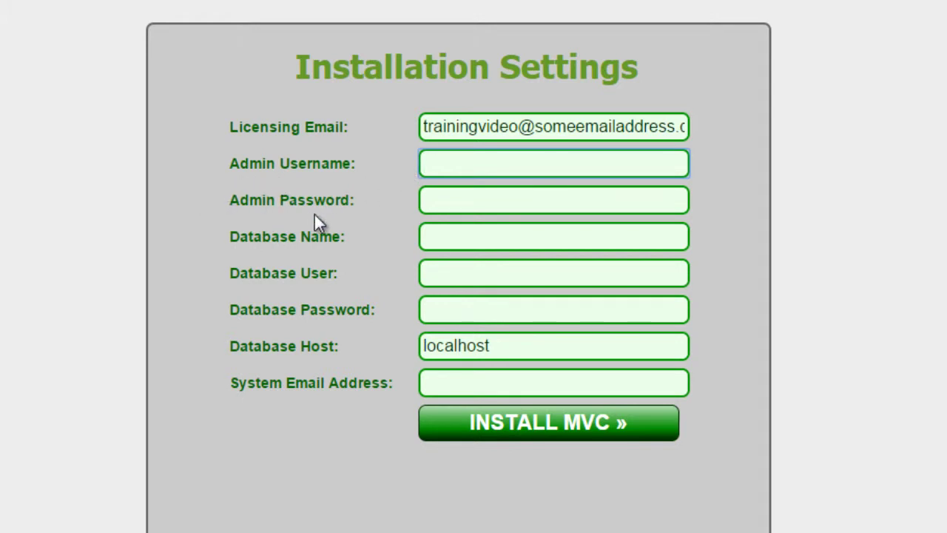
click(442, 166)
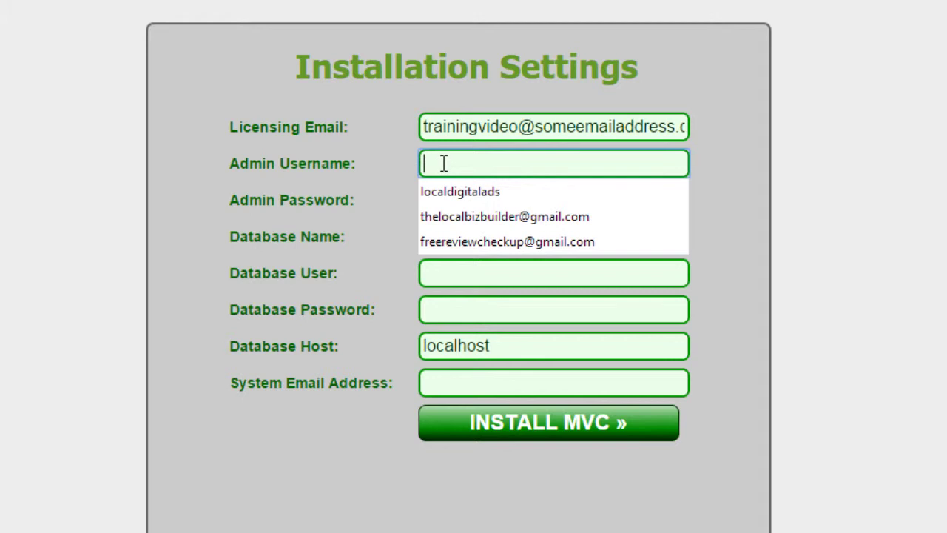
text(admin)
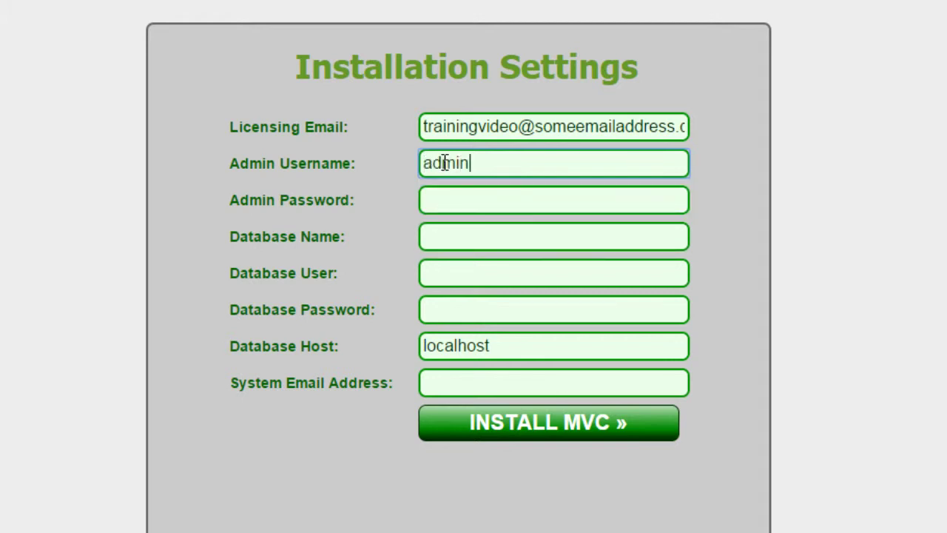
key(Tab)
text(pass)
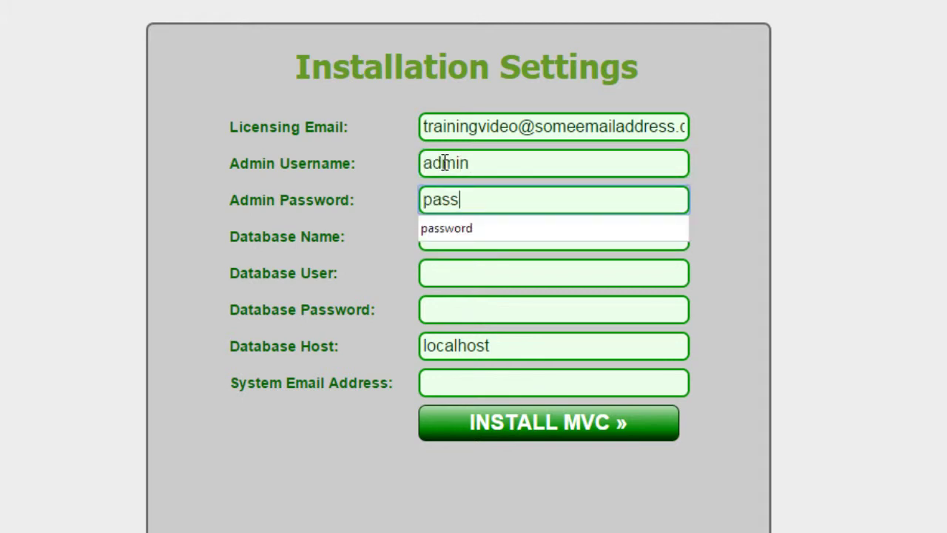
text(word)
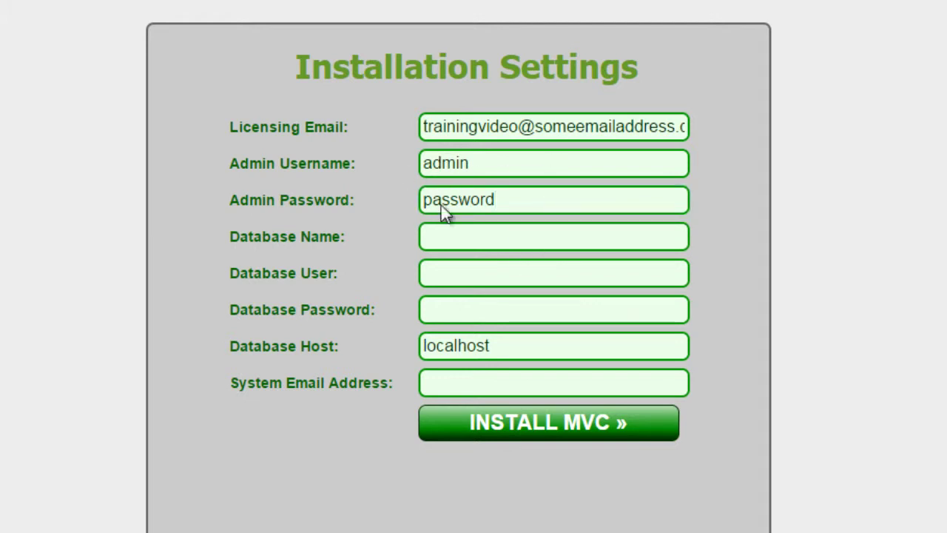
- Paste the database name call24_mvc into the Database Name field
click(463, 242)
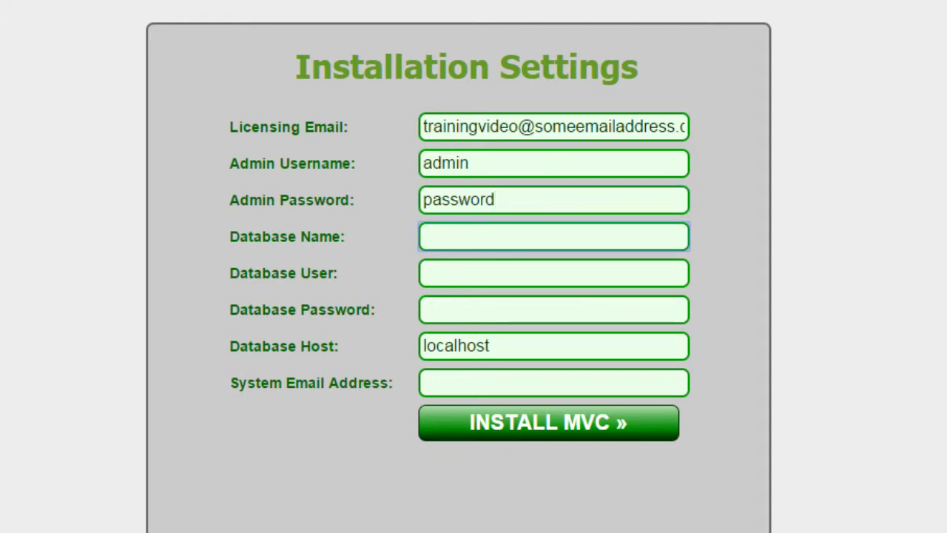
key(alt+Tab)
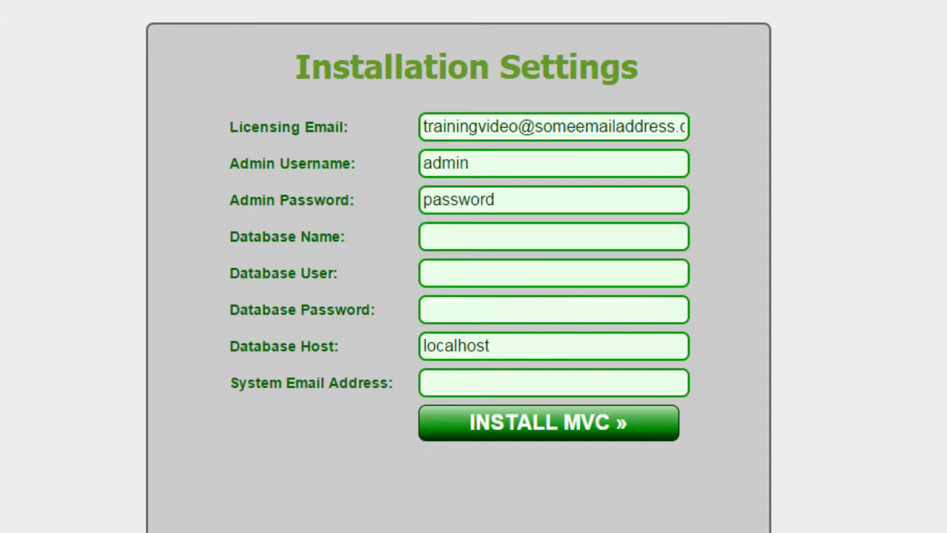
click(465, 236)
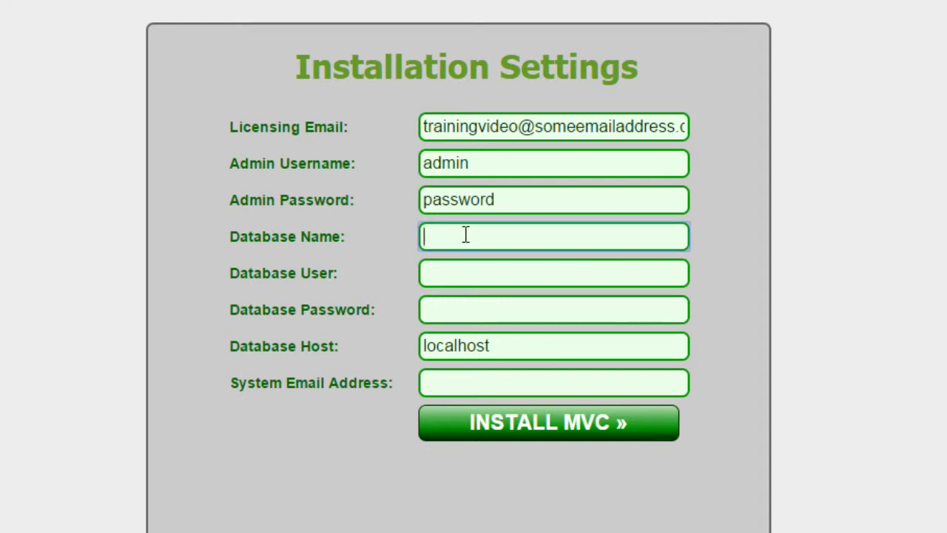
text(call24_mvc)
- Paste database user call24_mvc, the generated database password and the system email address
click(435, 274)
text(call24_mvc)
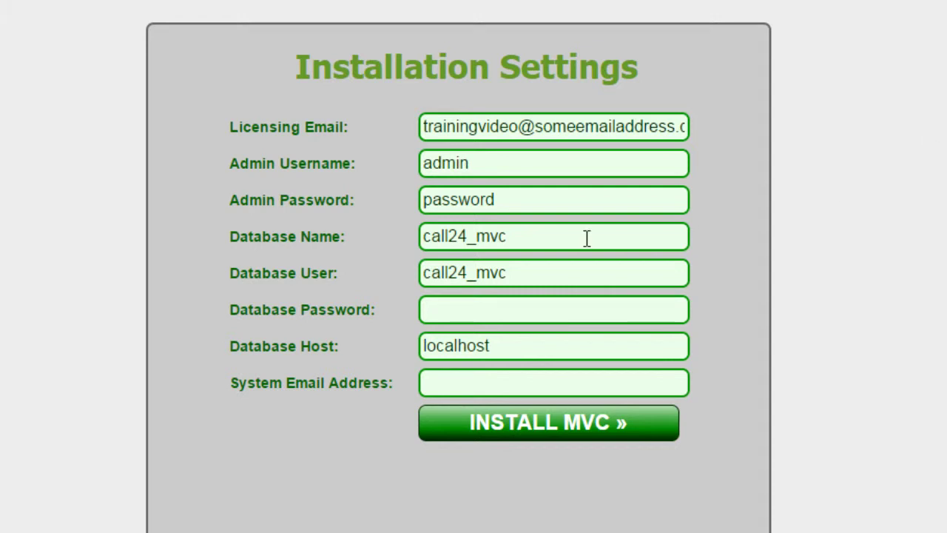
click(435, 311)
key(ctrl+v)
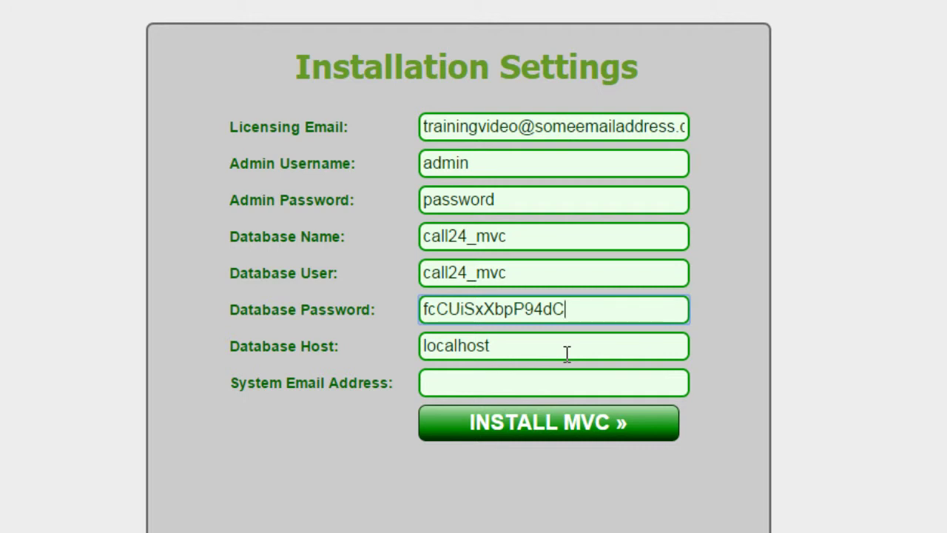
click(501, 379)
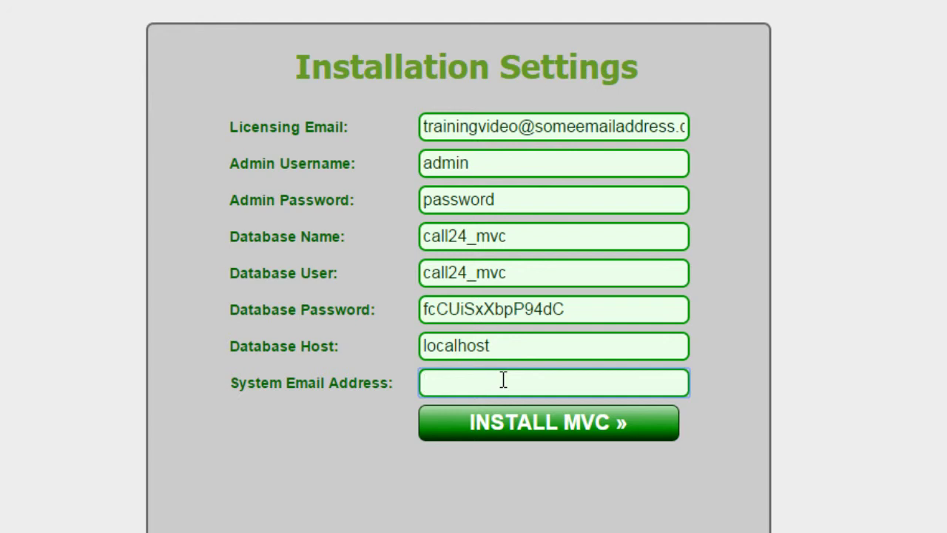
key(ctrl+v)
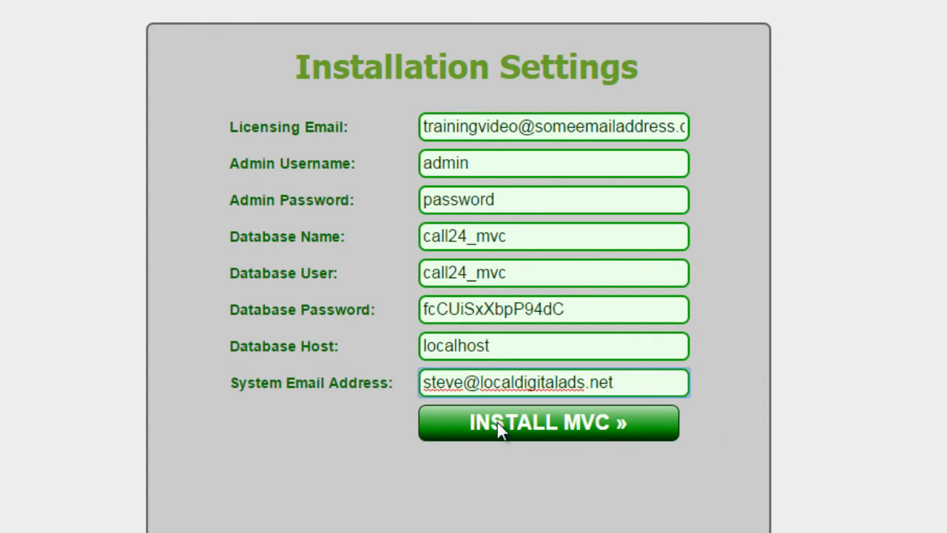
- Run INSTALL MVC, then log in as 'admin' with the admin password, declining Chrome's password save
click(554, 422)
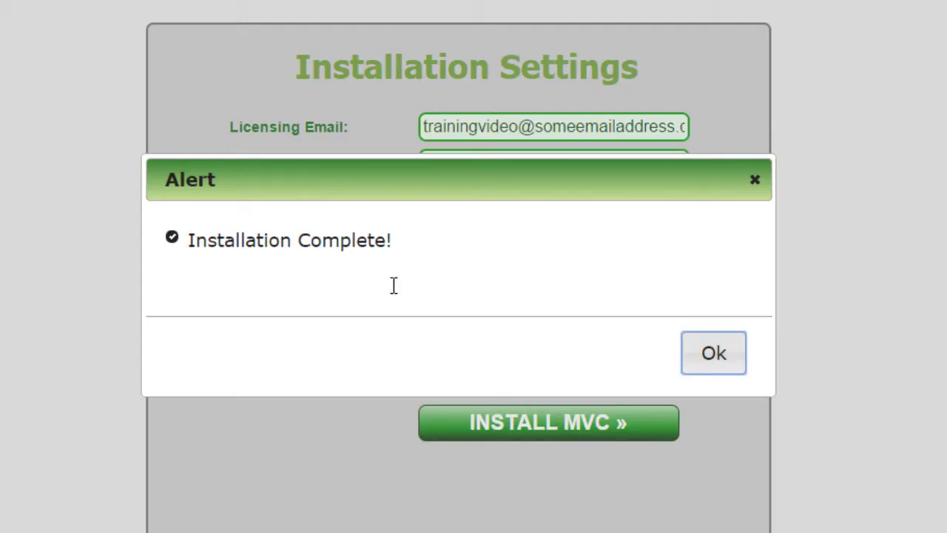
click(712, 355)
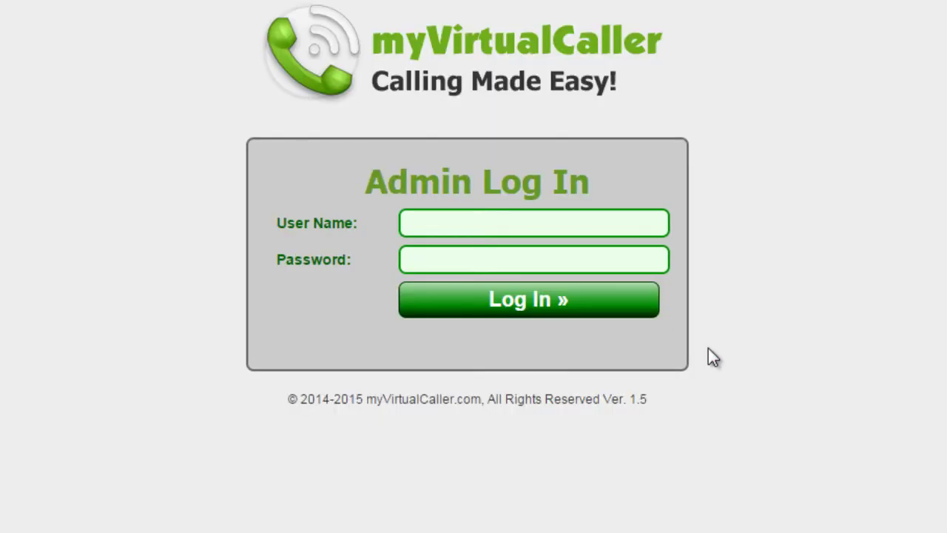
click(457, 223)
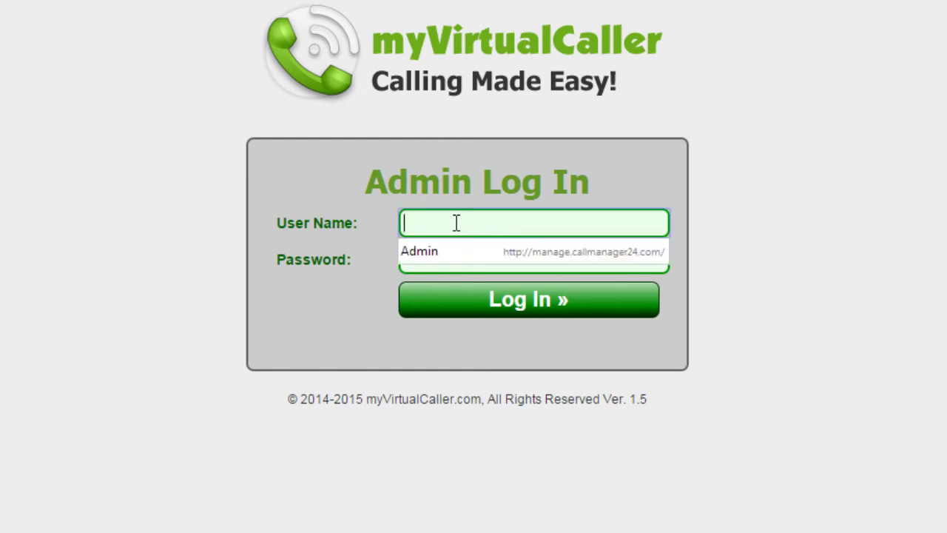
text(admin)
key(Tab)
text(ad)
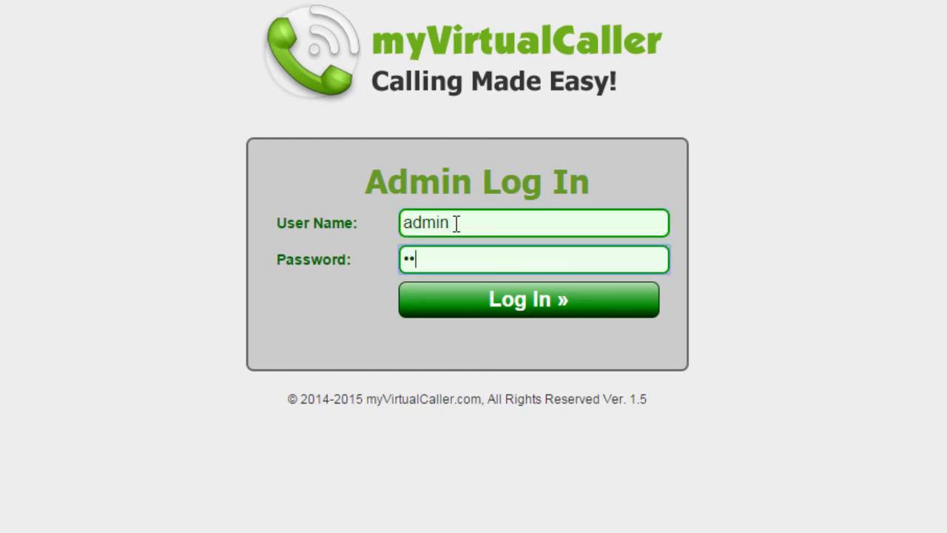
text(min123)
click(480, 311)
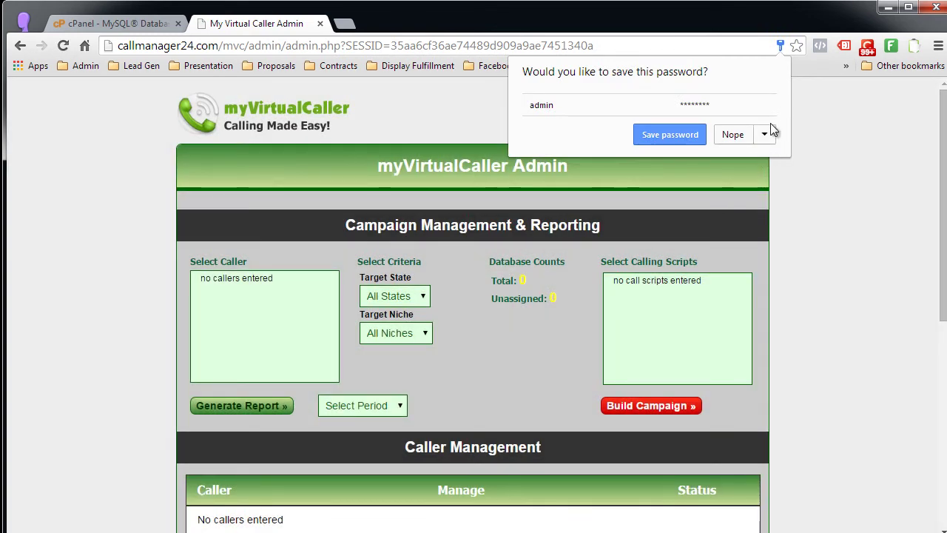
click(732, 134)
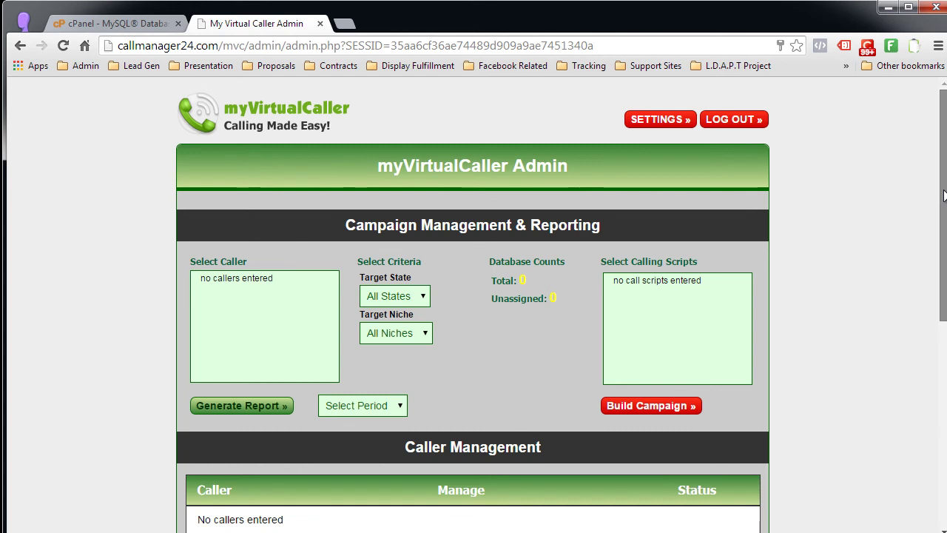
drag(944, 194, 943, 195)
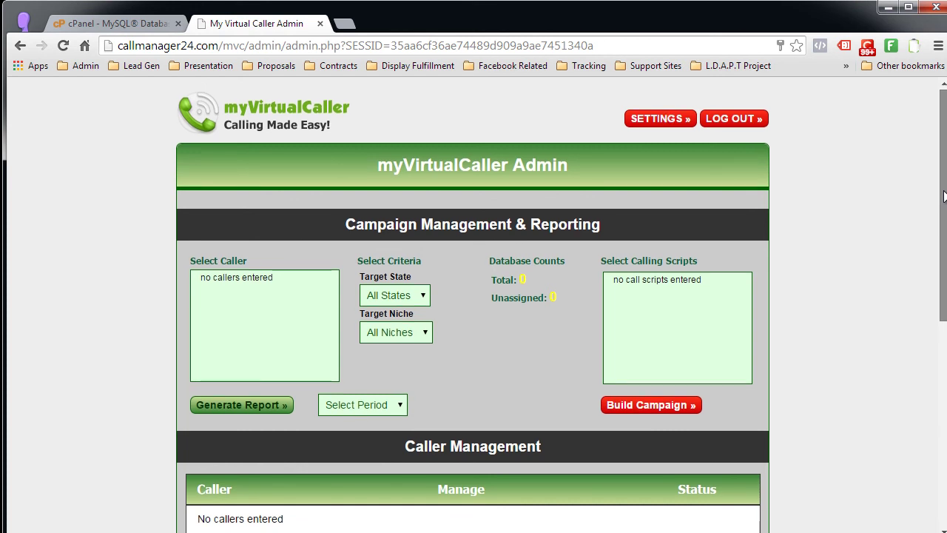